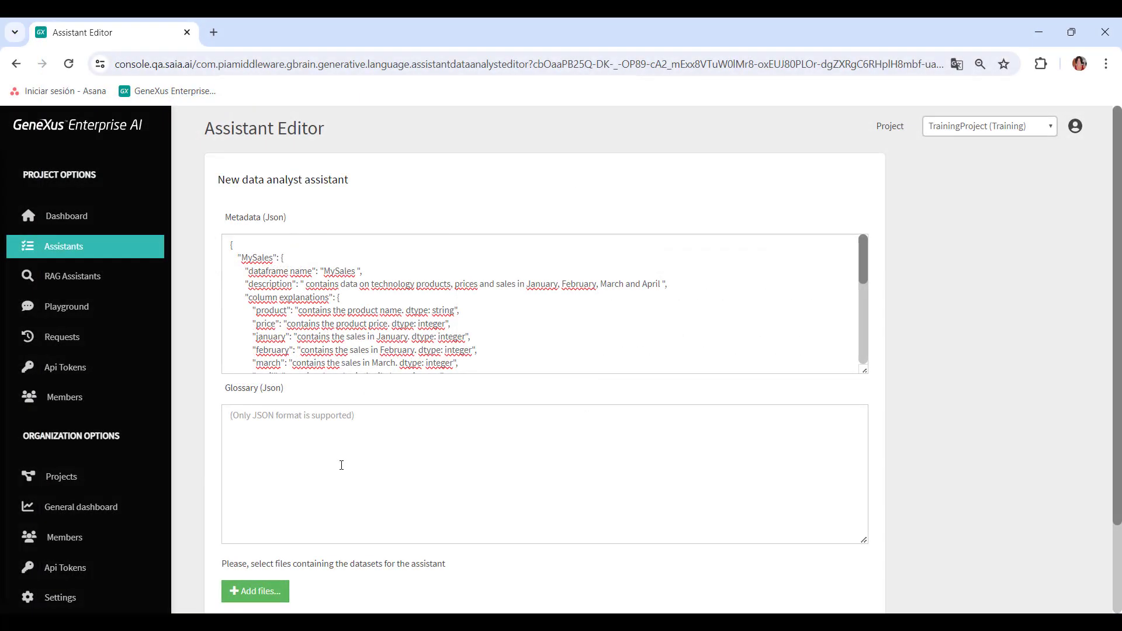
Paste the glossary JSON defining Product, Sales, Best selling product and the monthly terms into the Glossary field
{"action": "left_click", "coordinate": [342, 465]}
{"action": "key", "text": "ctrl+v"}
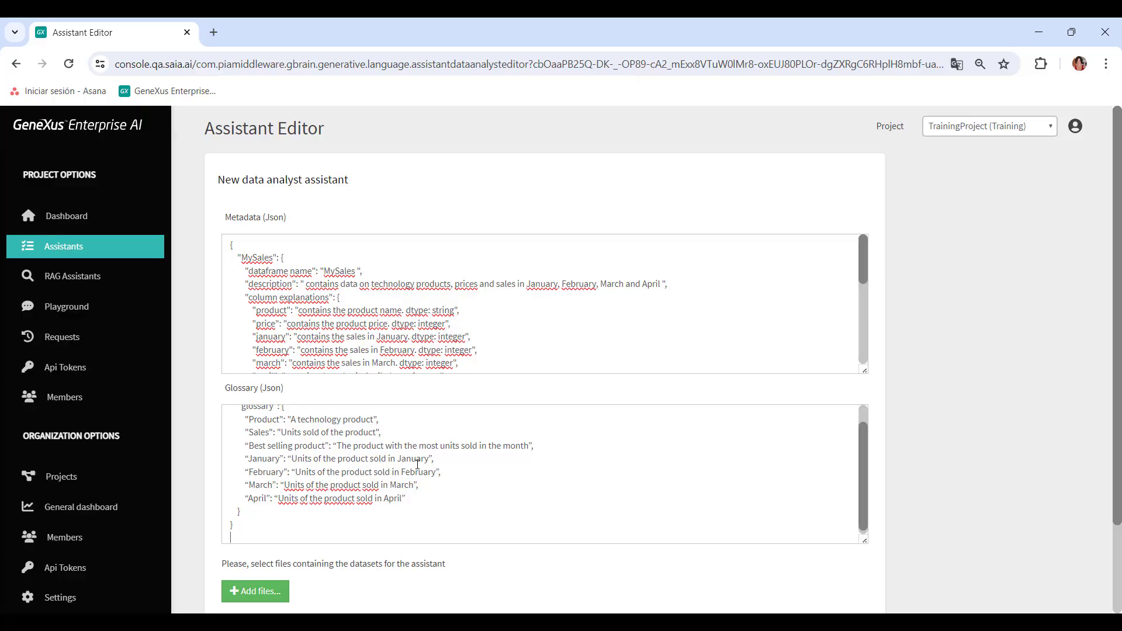
{"action": "scroll", "coordinate": [418, 465], "scroll_direction": "up", "scroll_amount": 1}
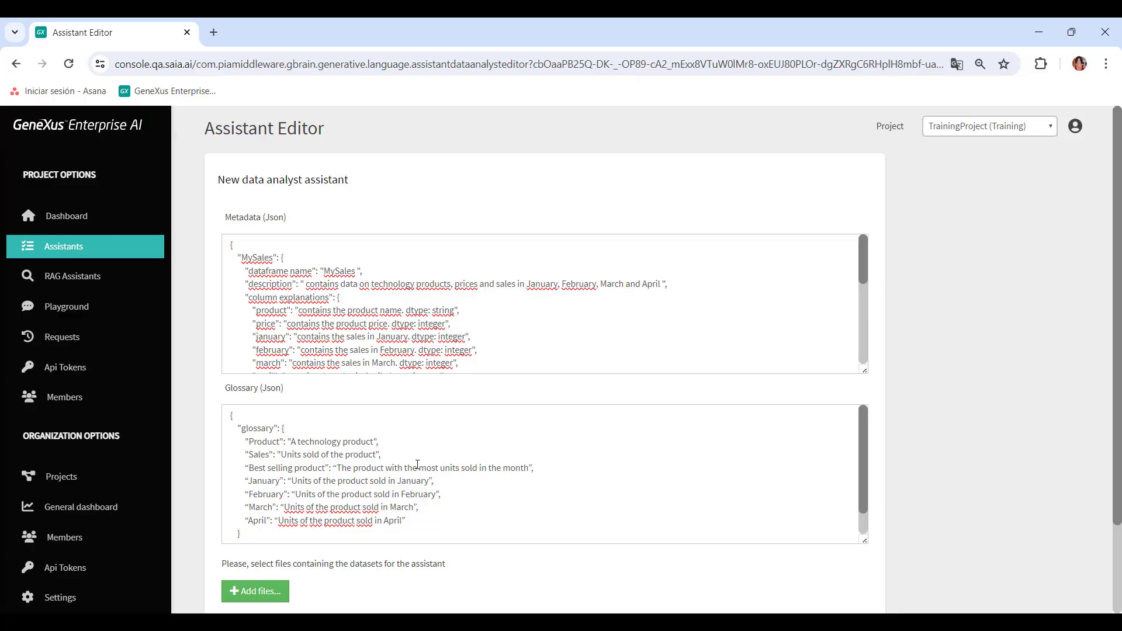
Attach the MySales.csv file as the assistant's dataset
{"action": "left_click", "coordinate": [418, 465]}
{"action": "left_click", "coordinate": [246, 592]}
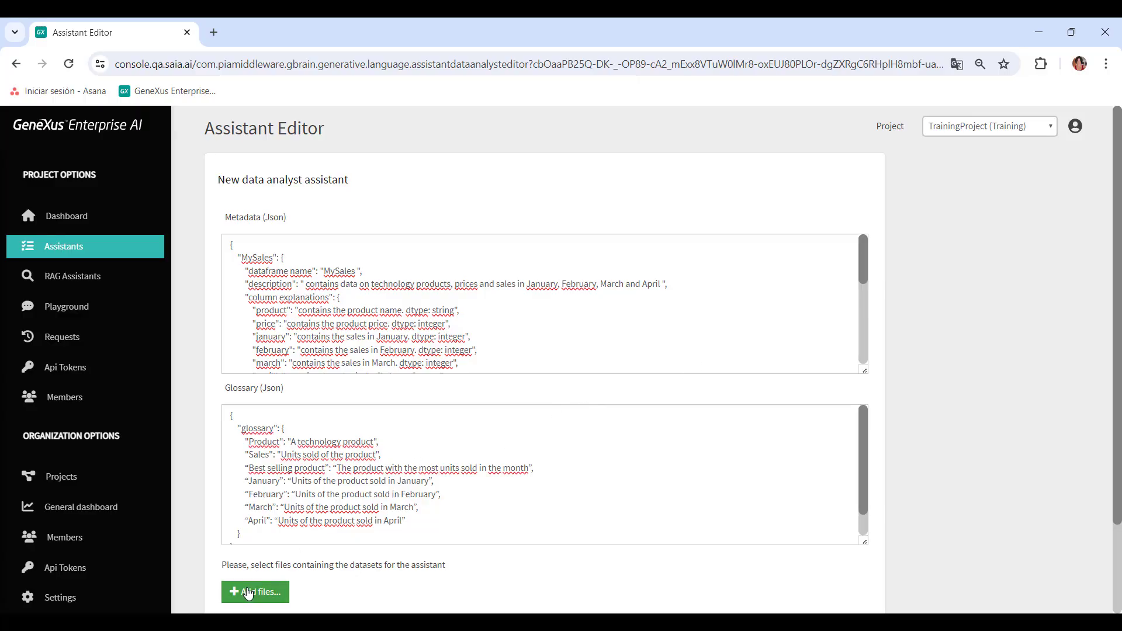
{"action": "double_click", "coordinate": [216, 149]}
{"action": "scroll", "coordinate": [591, 267], "scroll_direction": "down", "scroll_amount": 10}
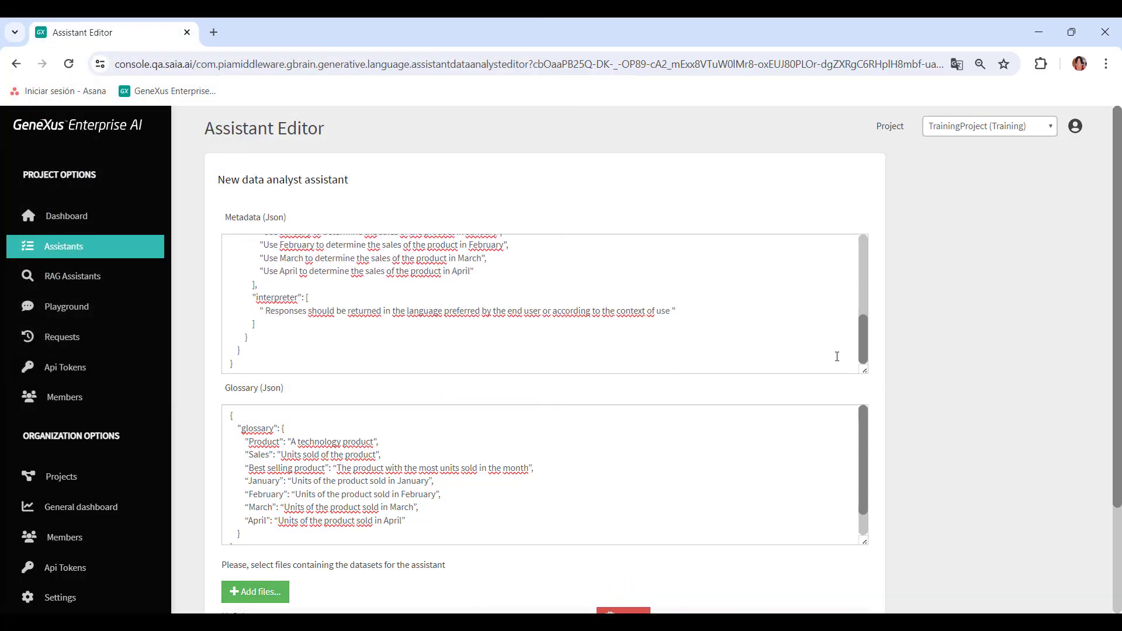
{"action": "scroll", "coordinate": [980, 345], "scroll_direction": "down", "scroll_amount": 3}
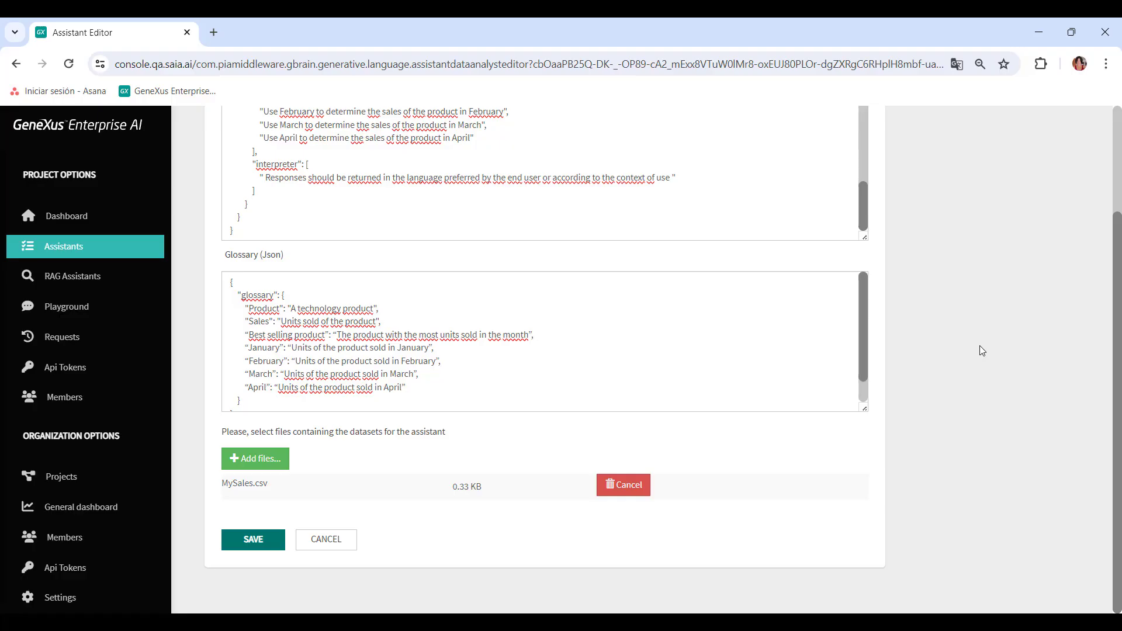
Save the assistant as ProductsAndSales with the description "Contains products and sales from January to April."
{"action": "left_click", "coordinate": [254, 539]}
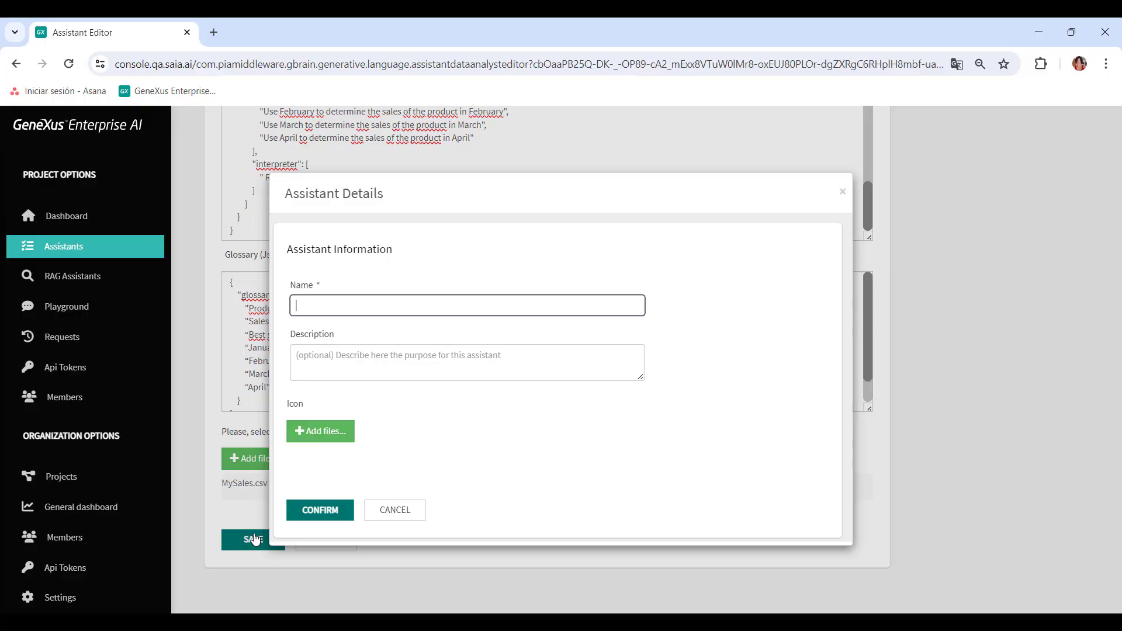
{"action": "type", "text": "ProductsAndSales"}
{"action": "left_click", "coordinate": [451, 367]}
{"action": "type", "text": "Contains products and sales"}
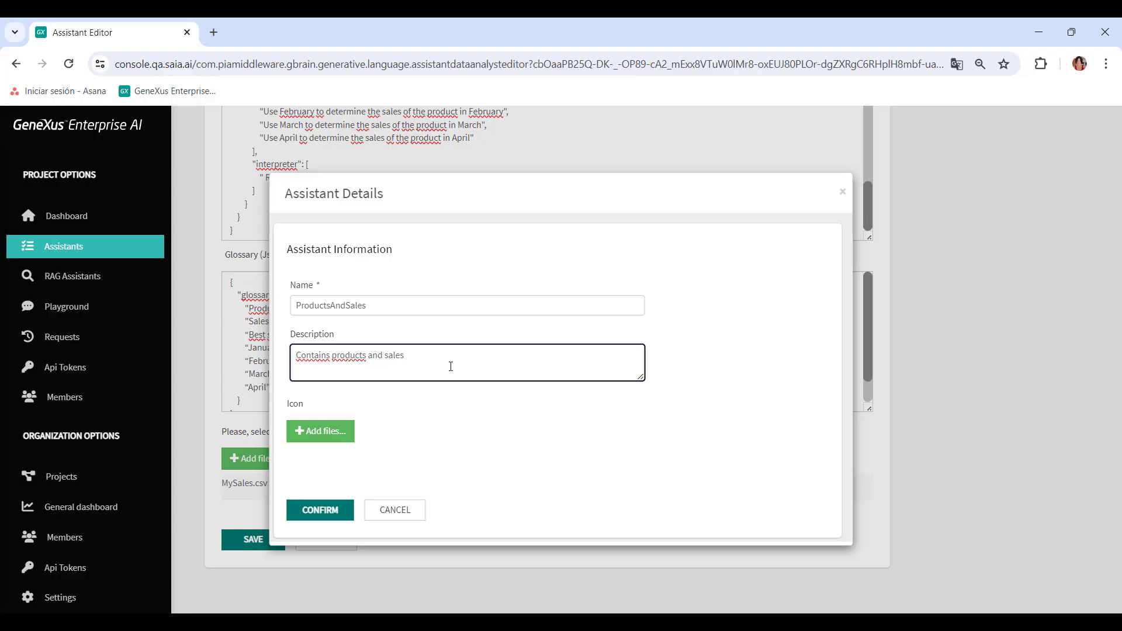
{"action": "type", "text": " from January to April."}
{"action": "left_click", "coordinate": [327, 514]}
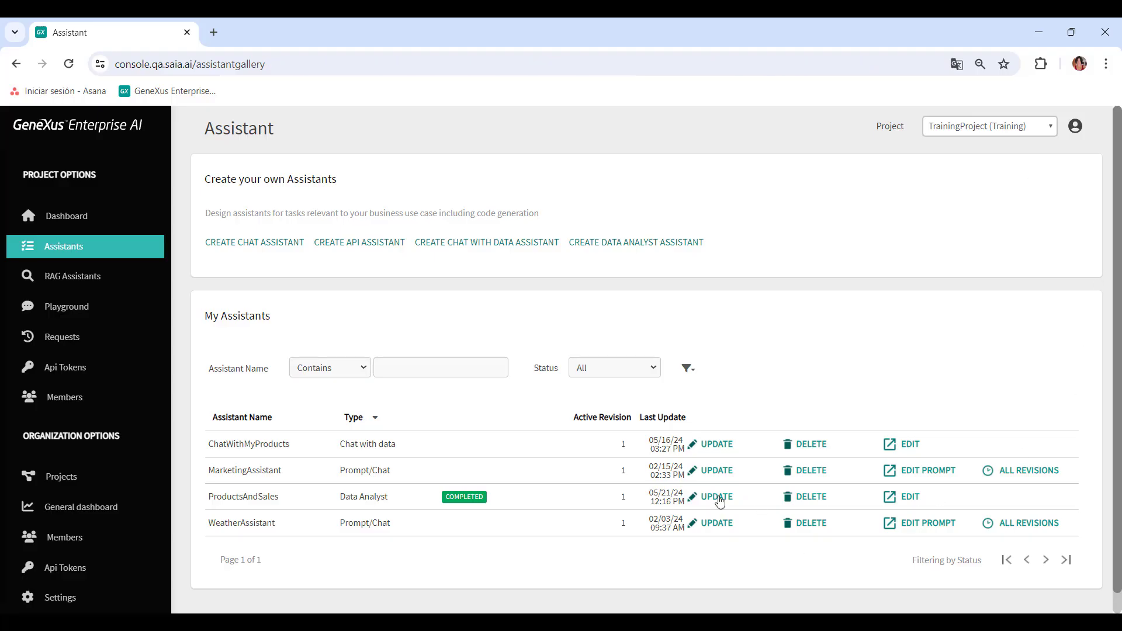
Open the ProductsAndSales assistant's details, review its fields and status options, and cancel without changes
{"action": "left_click", "coordinate": [720, 501]}
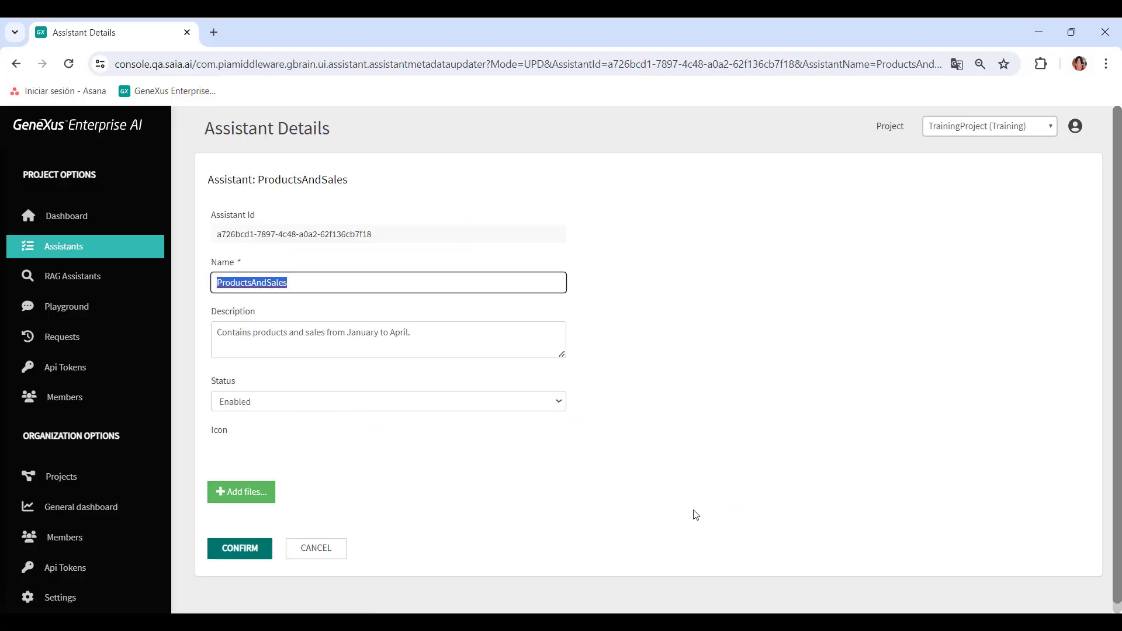
{"action": "key", "text": "Tab"}
{"action": "key", "text": "Tab"}
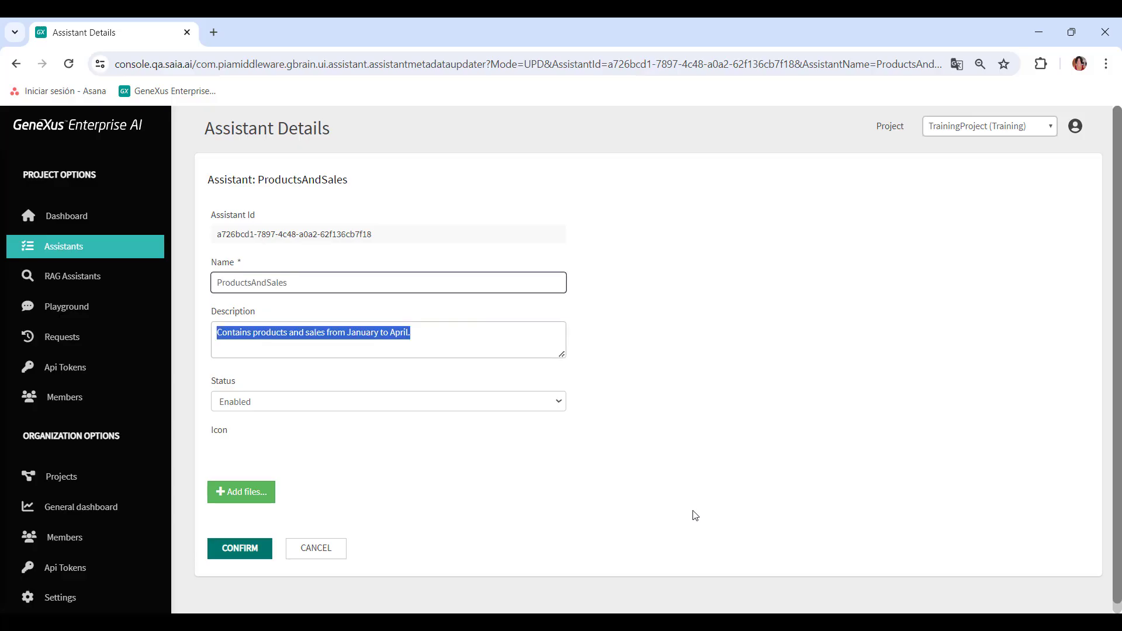
{"action": "left_click", "coordinate": [555, 405]}
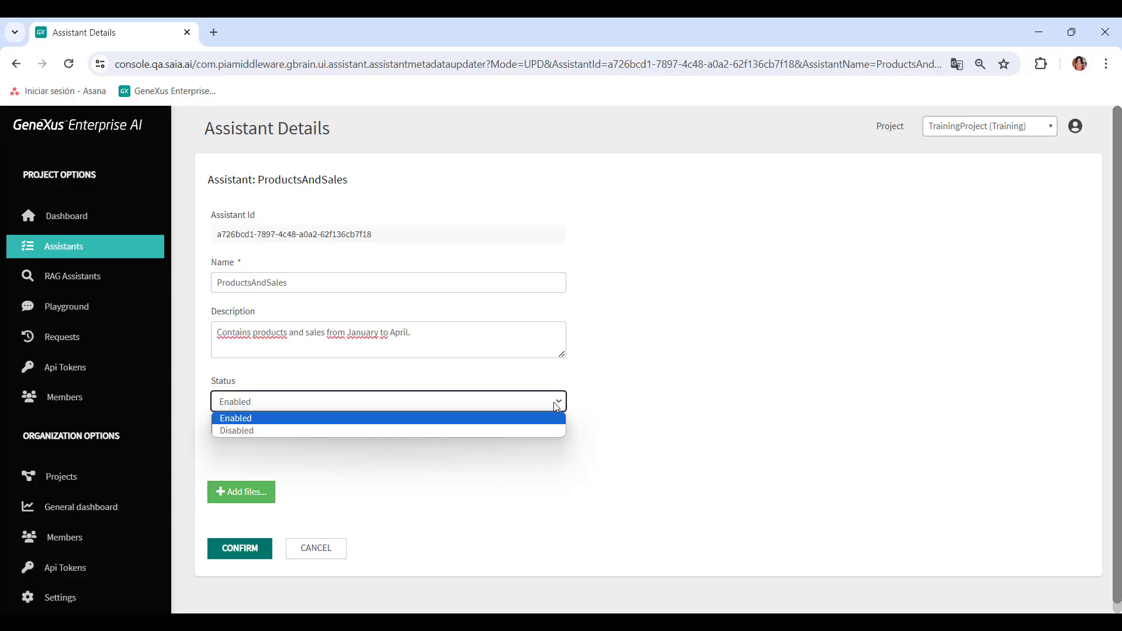
{"action": "left_click", "coordinate": [720, 421]}
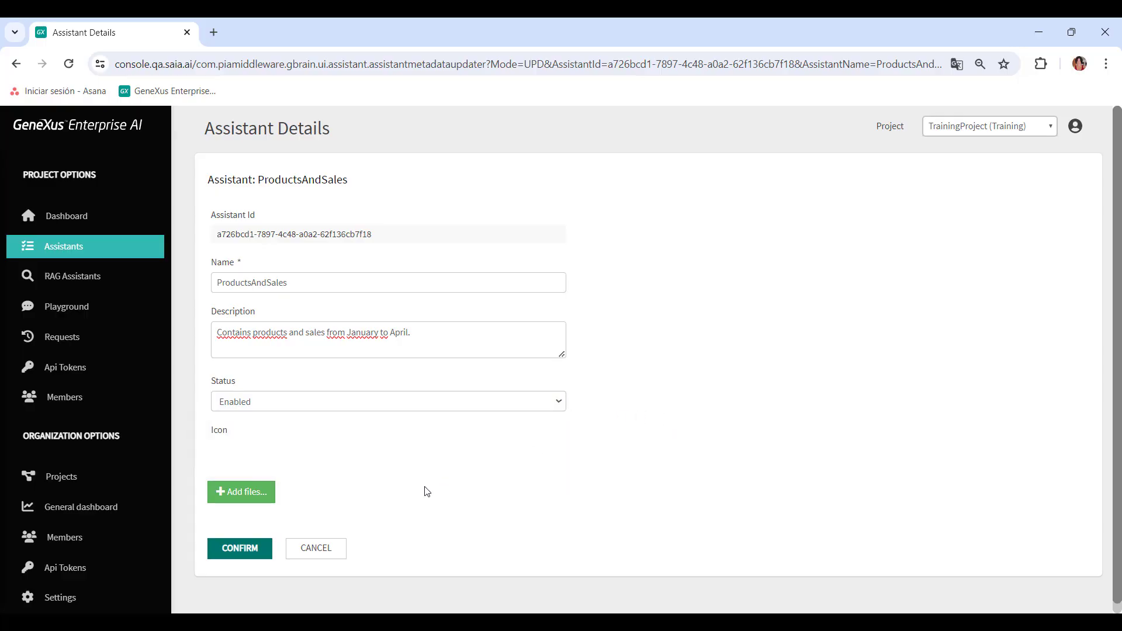
{"action": "left_click", "coordinate": [325, 545]}
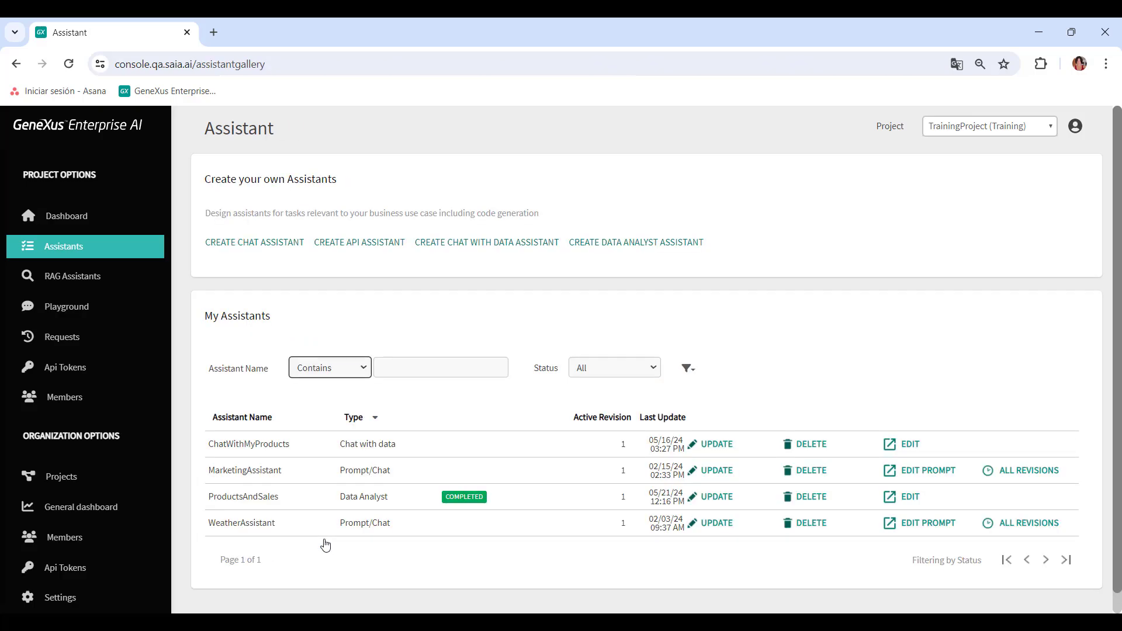
Open the ProductsAndSales assistant in the editor and review the available update mode options
{"action": "left_click", "coordinate": [909, 497]}
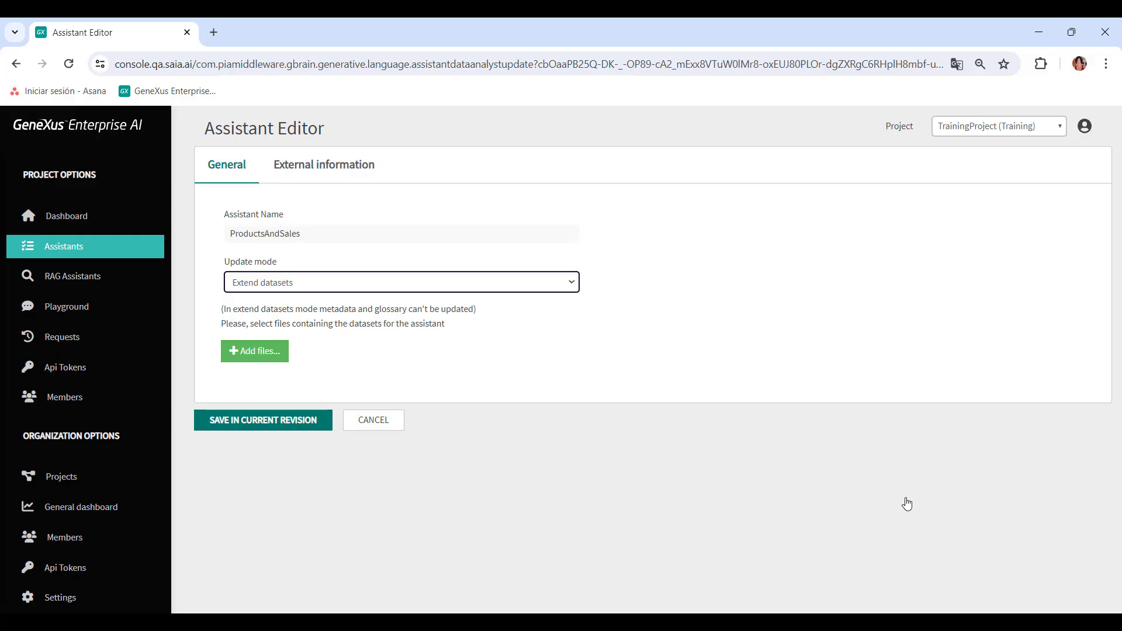
{"action": "left_click", "coordinate": [574, 283]}
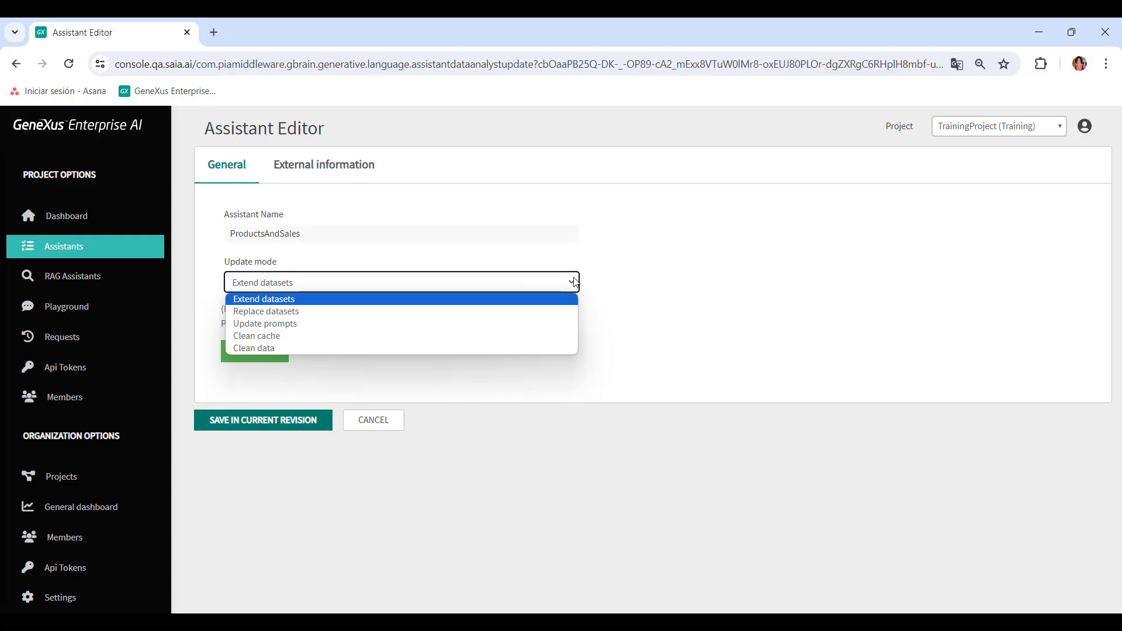
{"action": "left_click", "coordinate": [671, 349]}
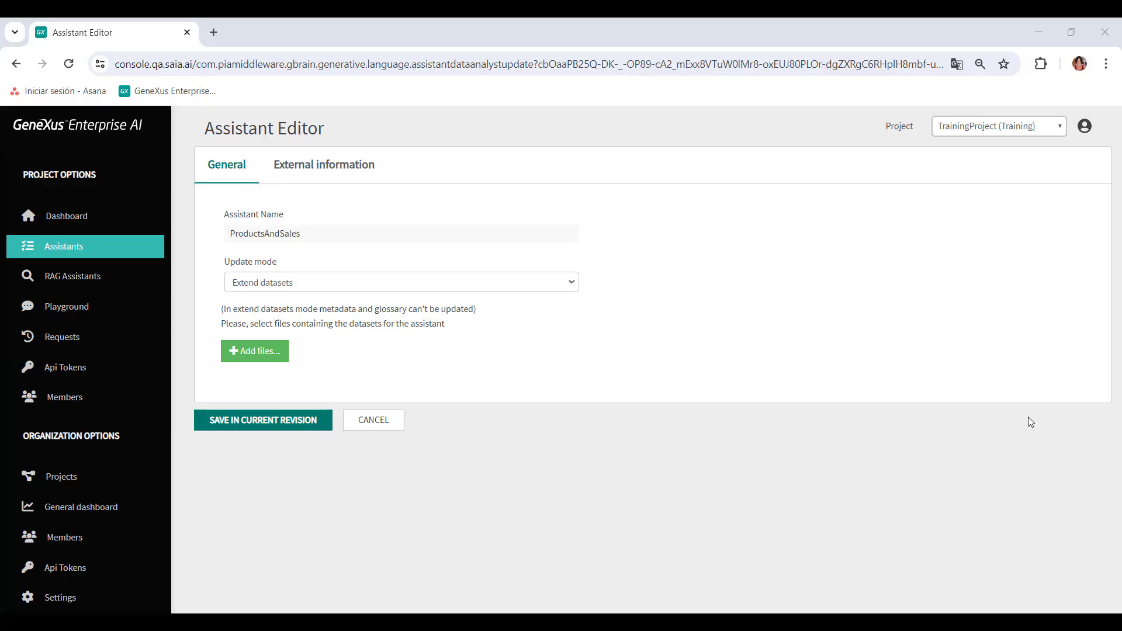
Preview the Replace datasets update mode with its metadata and glossary fields, then cancel it
{"action": "left_click", "coordinate": [398, 283]}
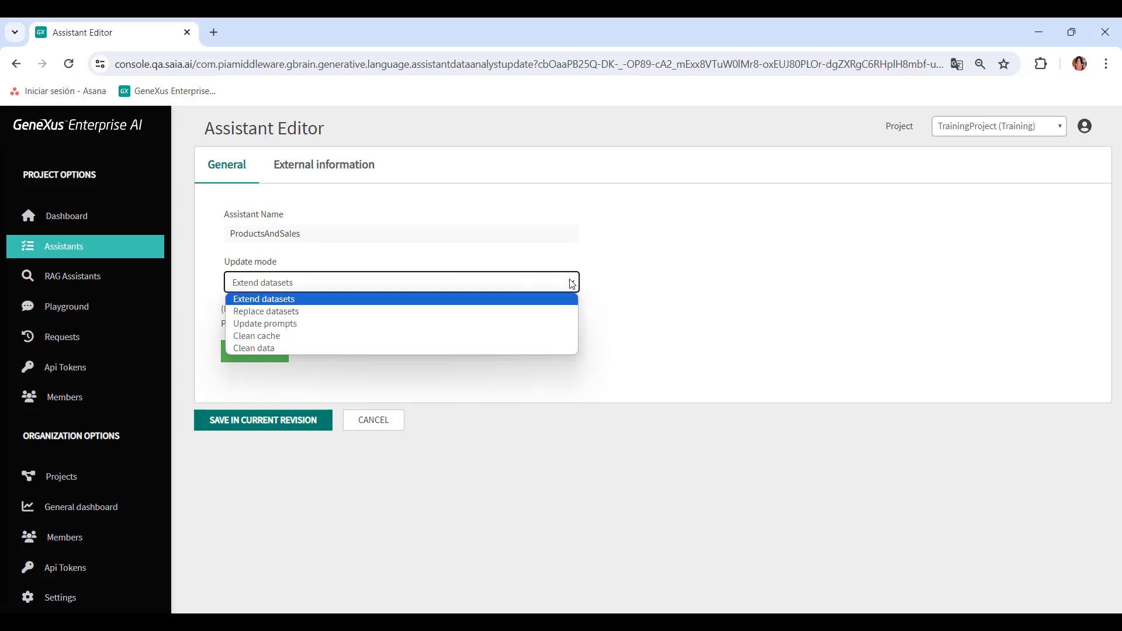
{"action": "left_click", "coordinate": [308, 316]}
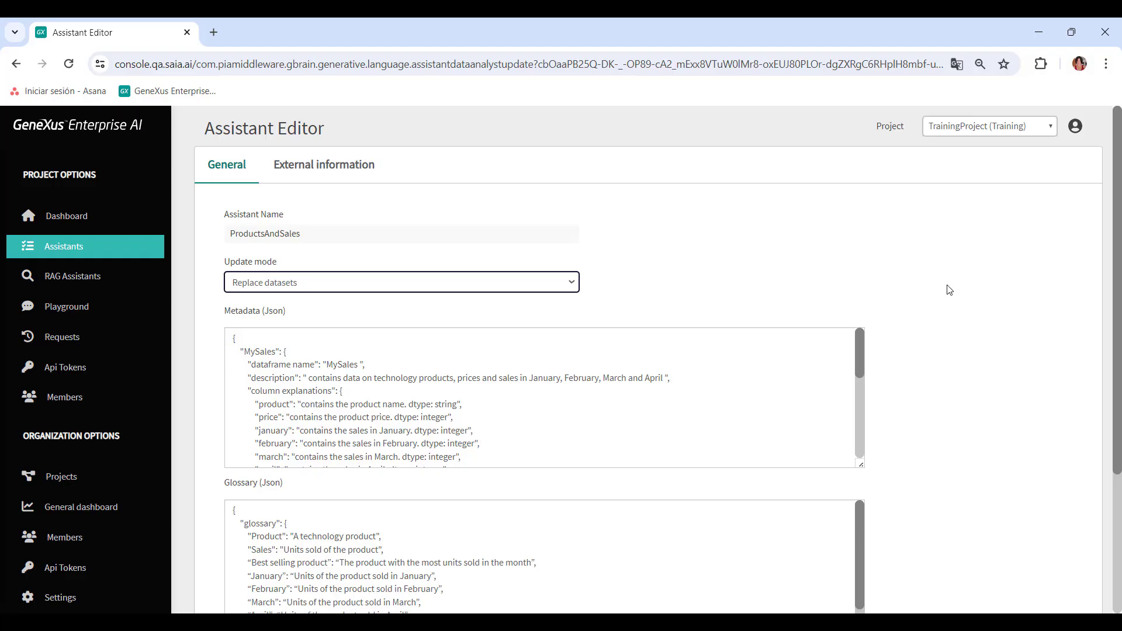
{"action": "scroll", "coordinate": [951, 280], "scroll_direction": "down", "scroll_amount": 1}
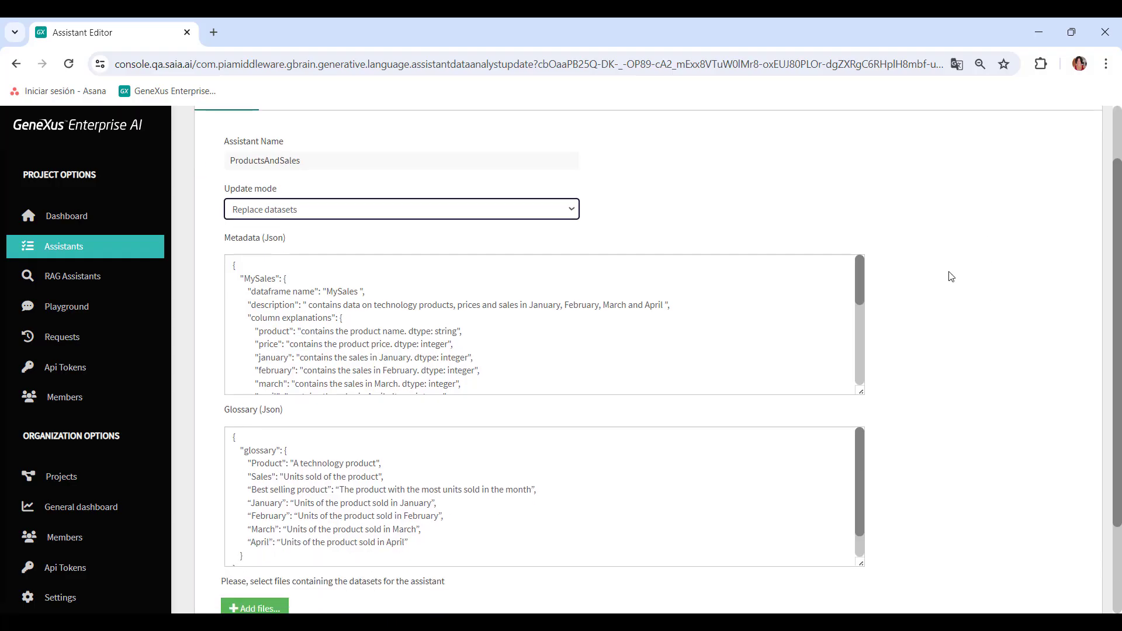
{"action": "scroll", "coordinate": [951, 275], "scroll_direction": "down", "scroll_amount": 1}
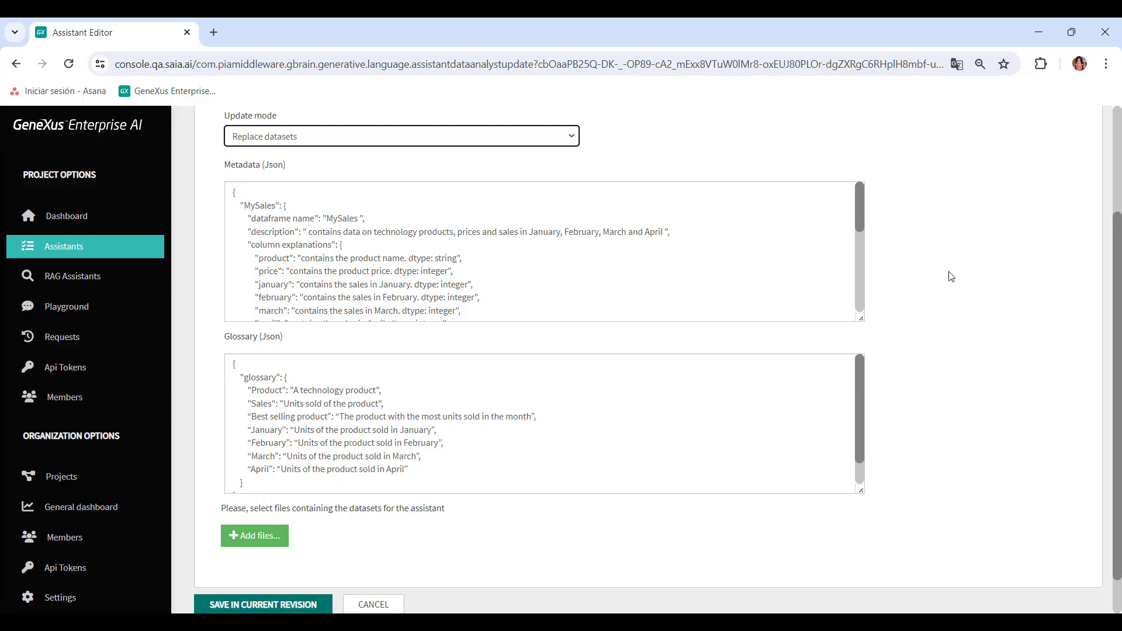
{"action": "scroll", "coordinate": [951, 276], "scroll_direction": "down", "scroll_amount": 1}
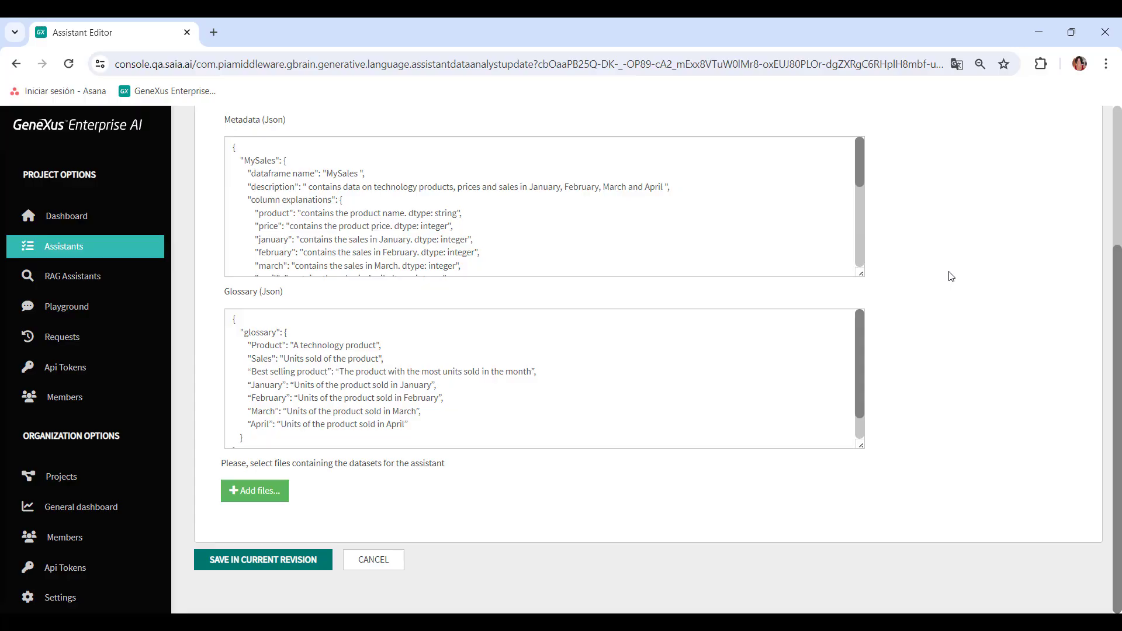
{"action": "left_click", "coordinate": [390, 564]}
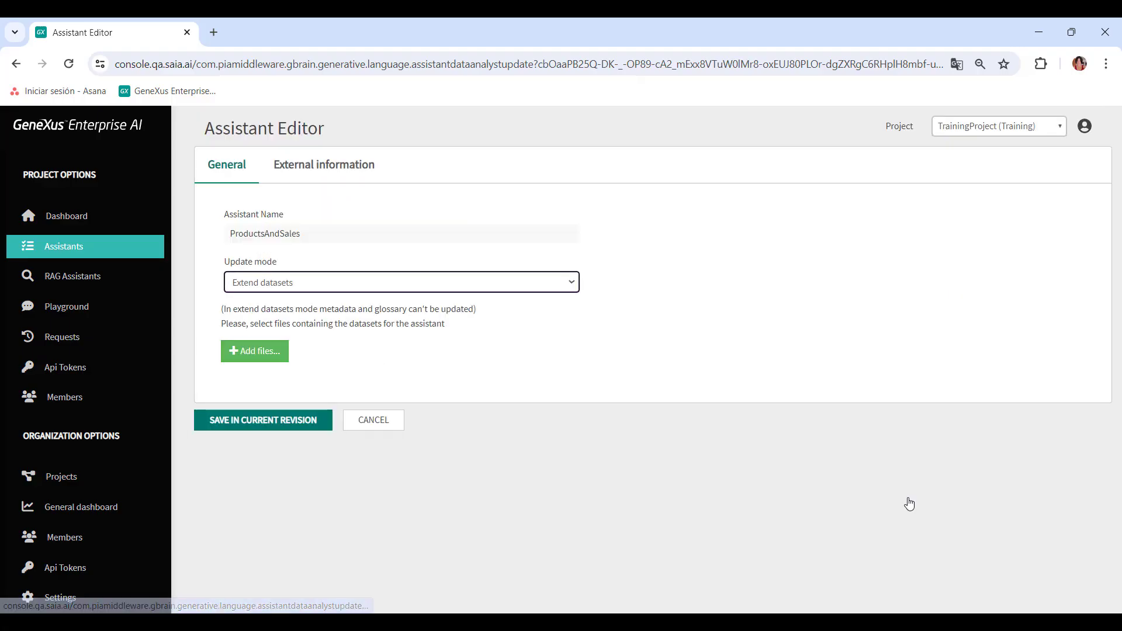
Set the update mode to Update prompts and browse the list of prompt templates
{"action": "left_click", "coordinate": [577, 283]}
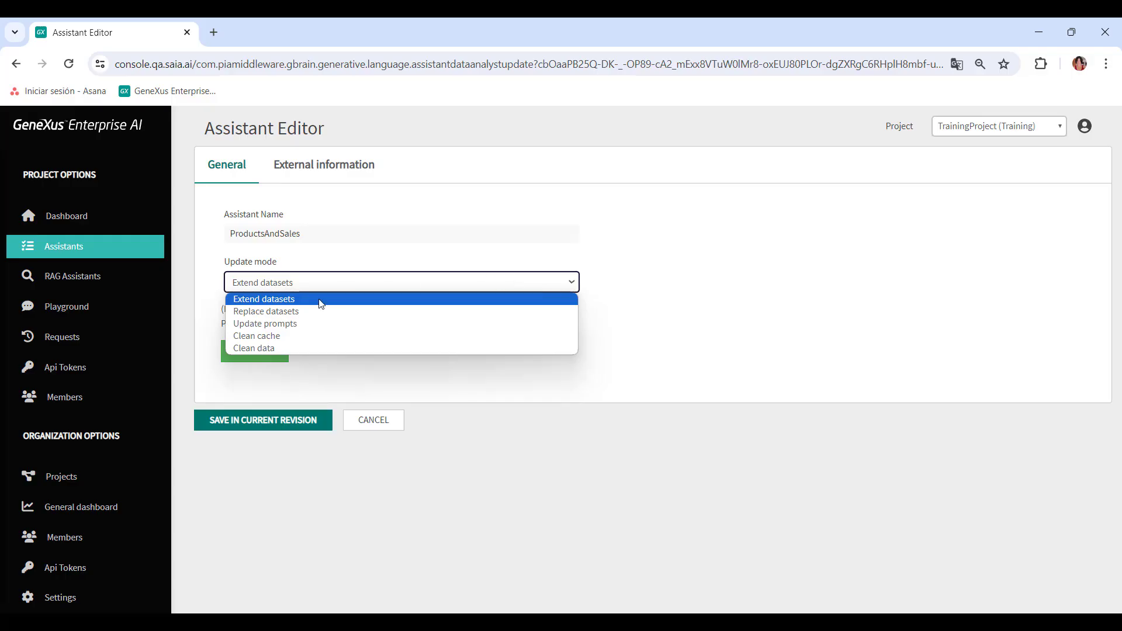
{"action": "left_click", "coordinate": [311, 324]}
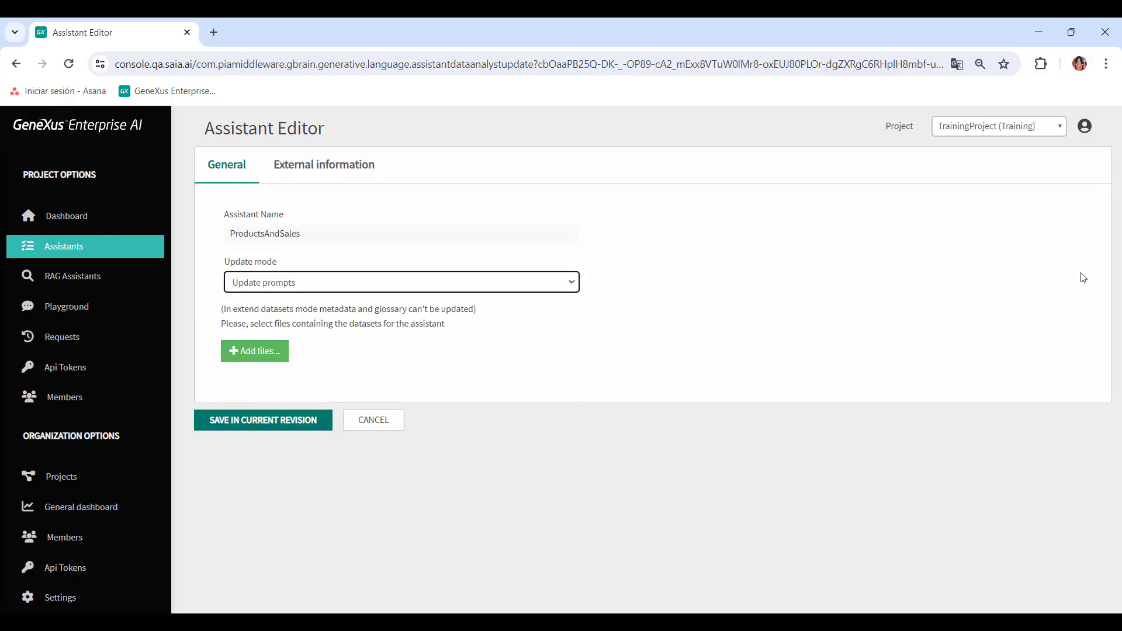
{"action": "scroll", "coordinate": [1083, 278], "scroll_direction": "down", "scroll_amount": 4}
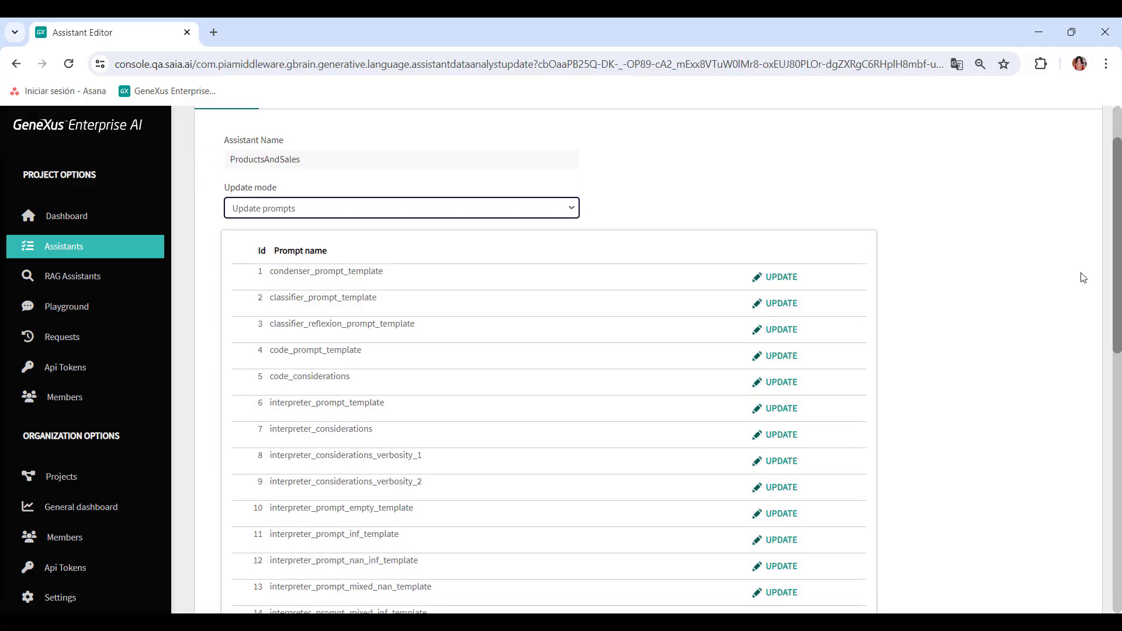
{"action": "scroll", "coordinate": [1083, 278], "scroll_direction": "down", "scroll_amount": 4}
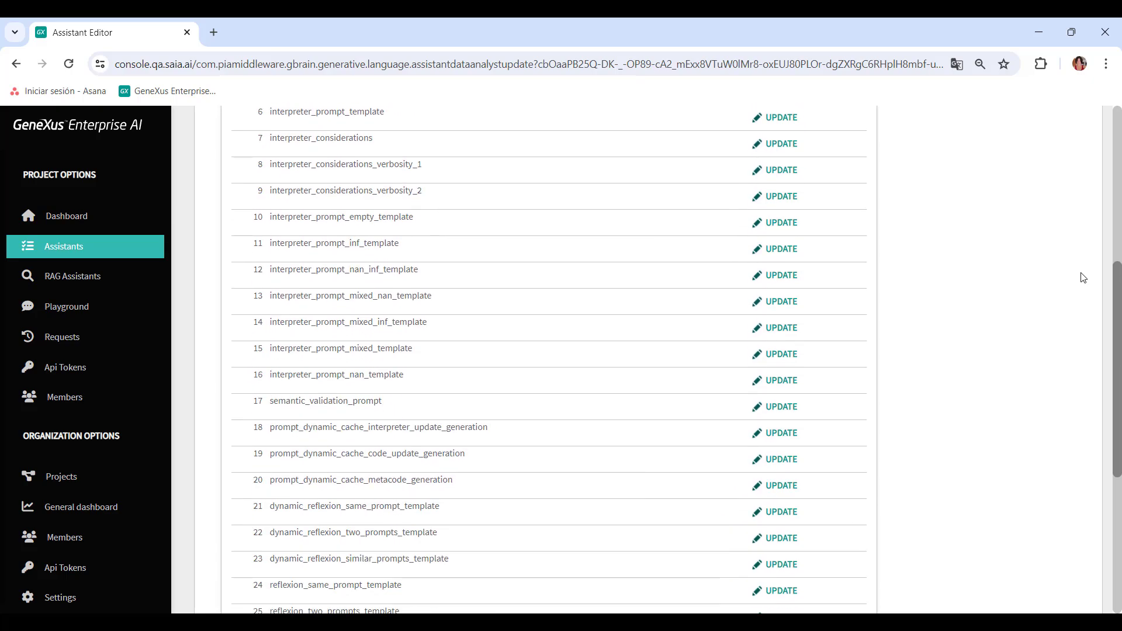
{"action": "scroll", "coordinate": [1083, 278], "scroll_direction": "up", "scroll_amount": 5}
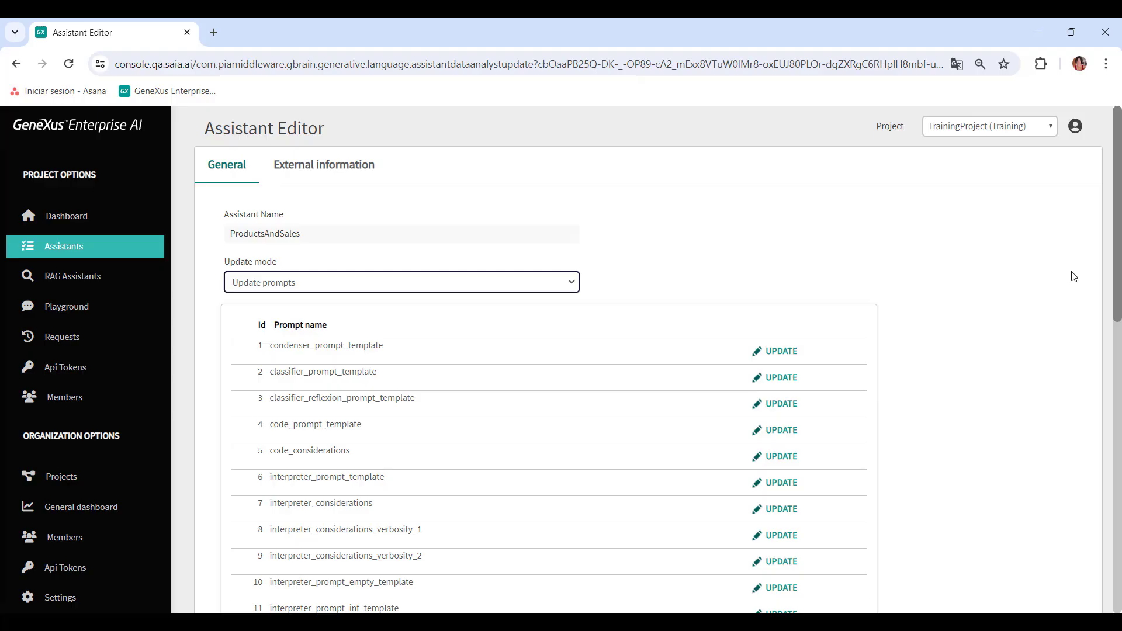
Open the condenser_prompt_template prompt, read its content, and cancel back to the prompt list
{"action": "left_click", "coordinate": [780, 353]}
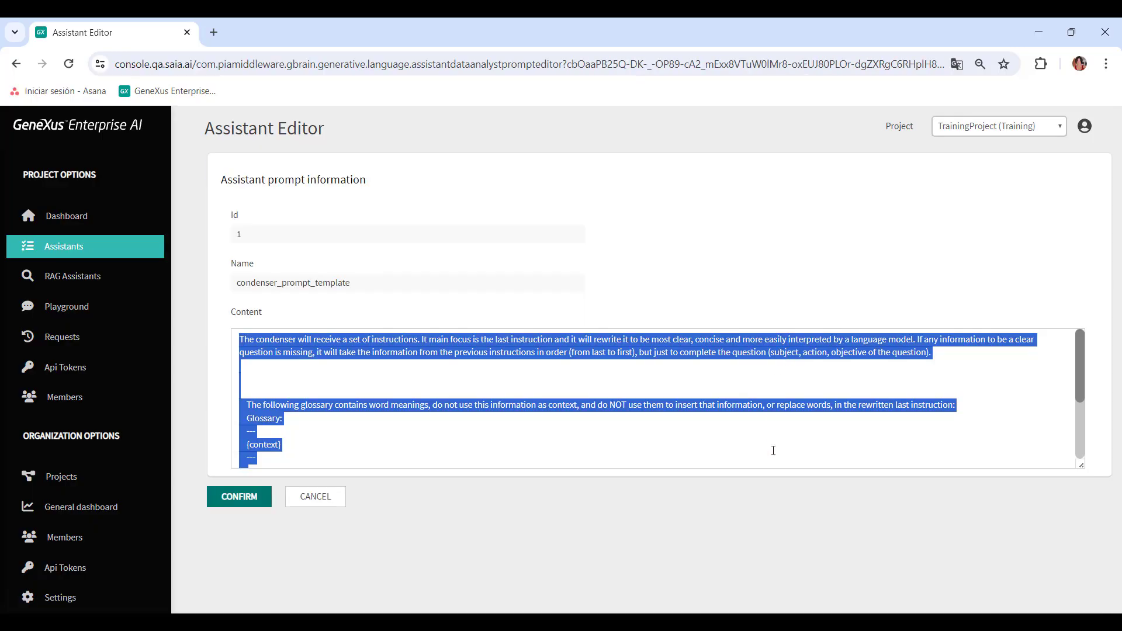
{"action": "left_click", "coordinate": [735, 404]}
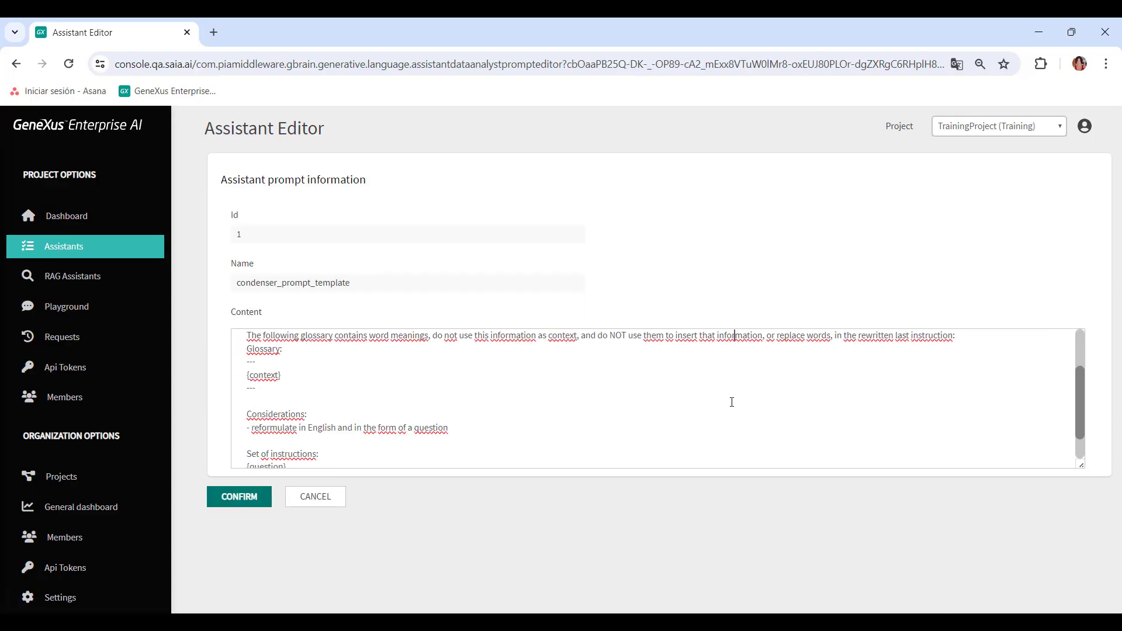
{"action": "scroll", "coordinate": [733, 402], "scroll_direction": "down", "scroll_amount": 1}
{"action": "scroll", "coordinate": [731, 402], "scroll_direction": "down", "scroll_amount": 1}
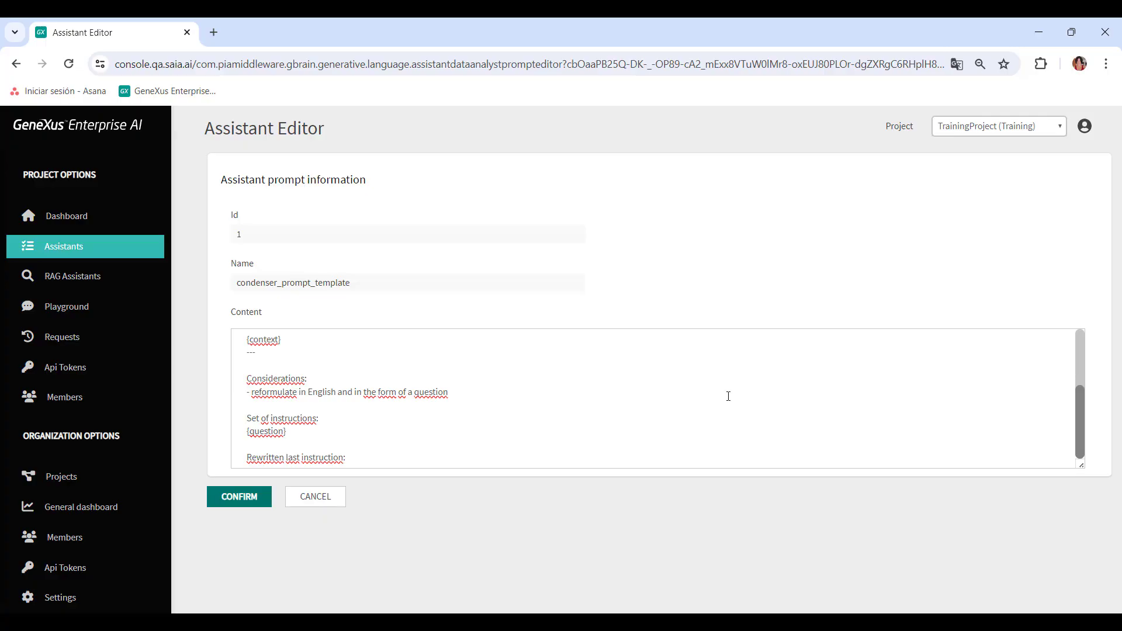
{"action": "scroll", "coordinate": [732, 402], "scroll_direction": "up", "scroll_amount": 4}
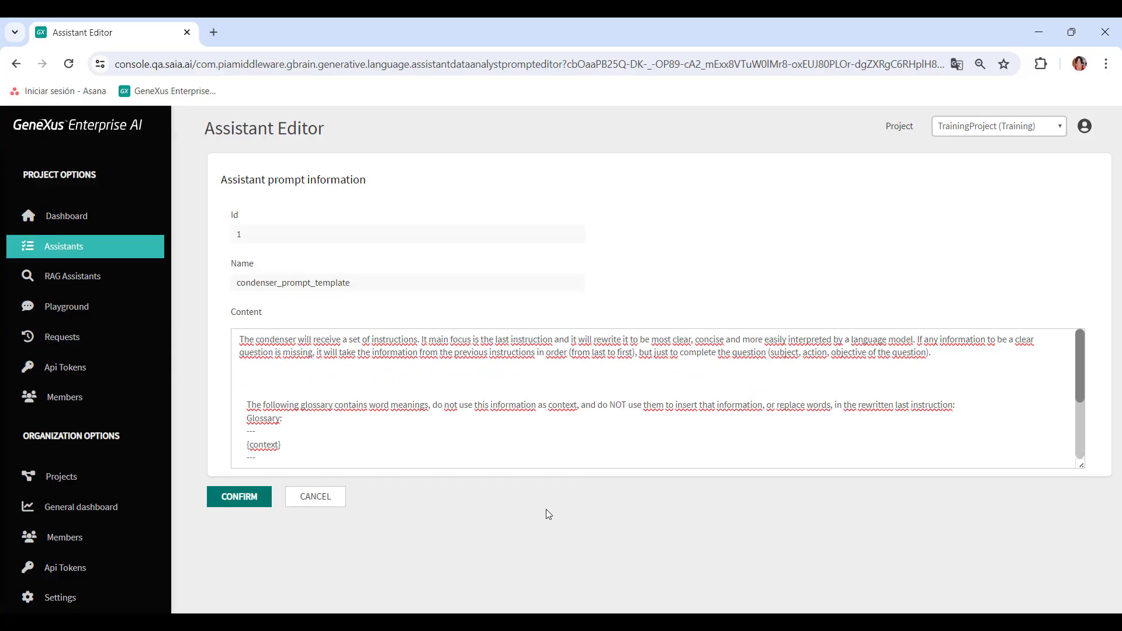
{"action": "left_click", "coordinate": [325, 498]}
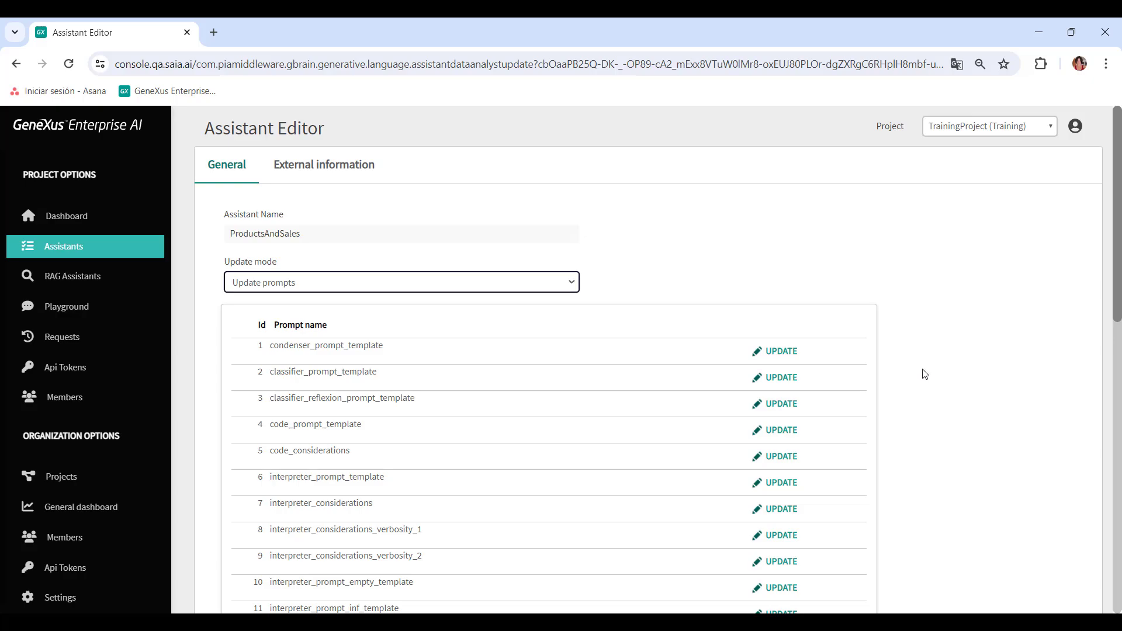
{"action": "scroll", "coordinate": [925, 374], "scroll_direction": "down", "scroll_amount": 10}
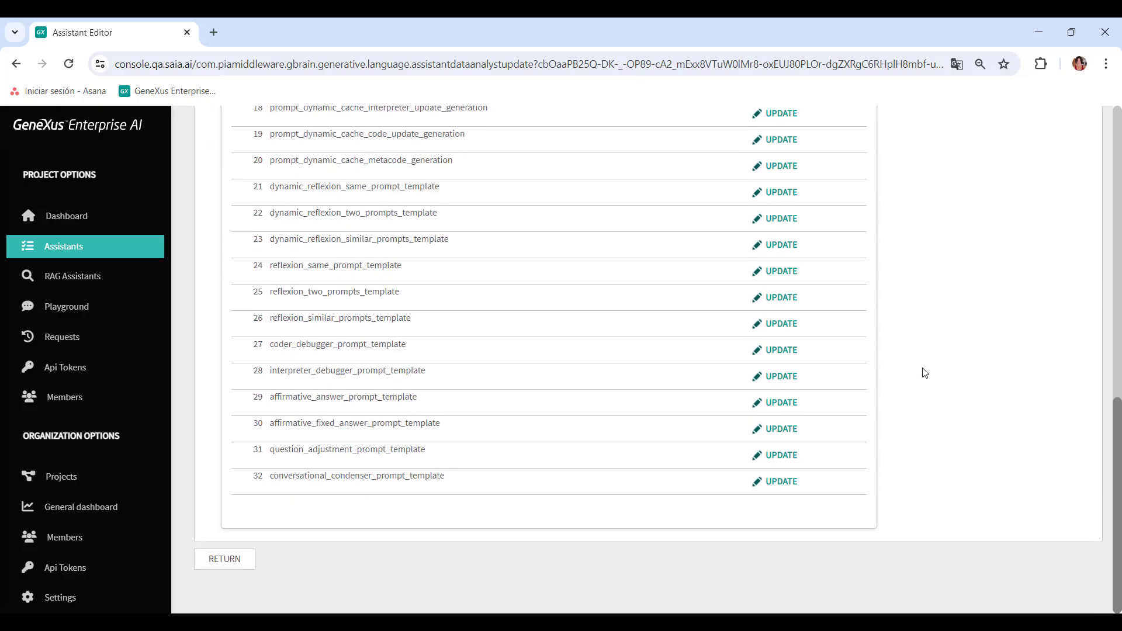